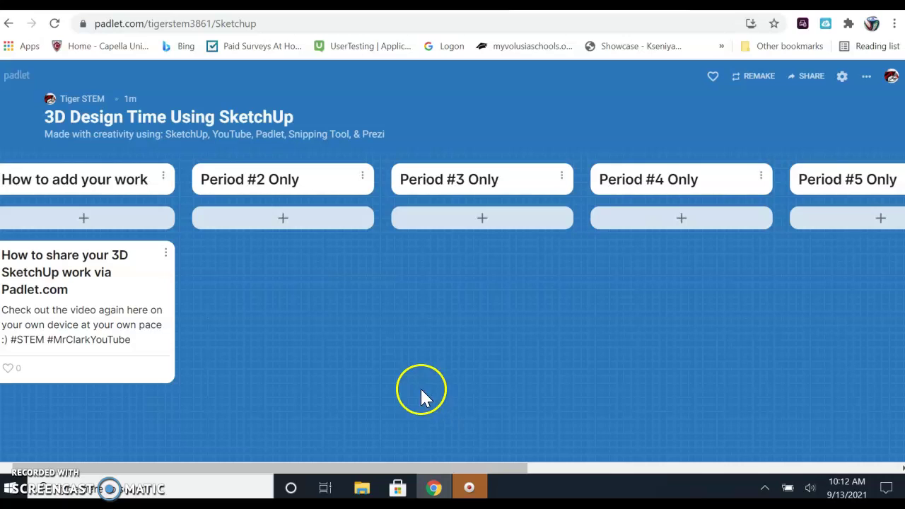
Step: Switch to Microsoft Store and display the start of the Volusia County Schools app collection
mouse_move(398, 488)
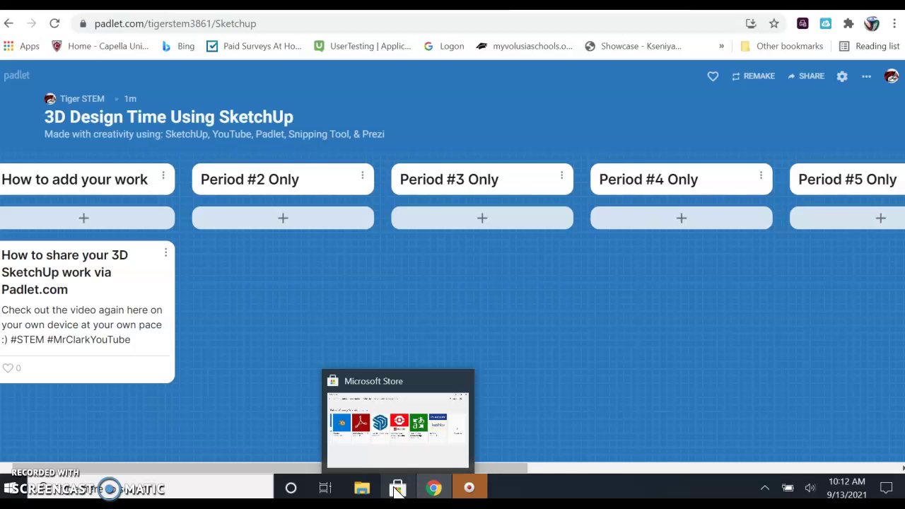
click(397, 488)
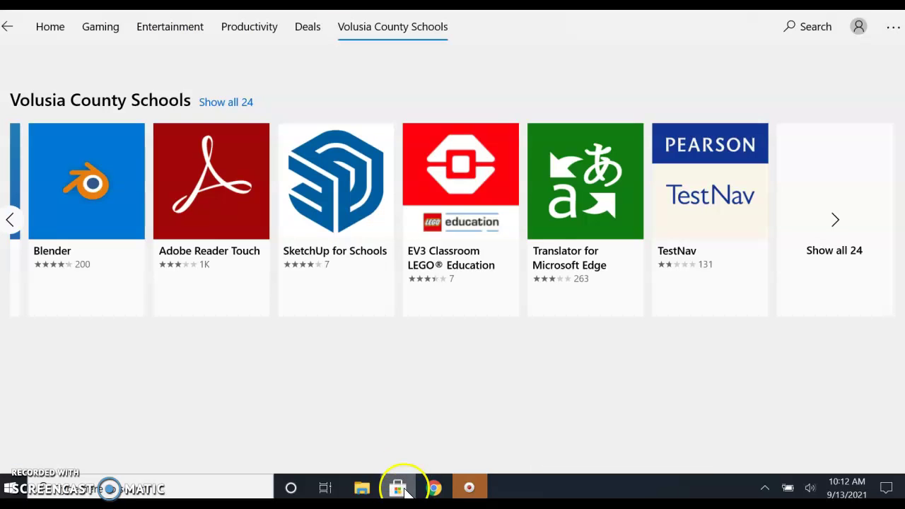
mouse_move(405, 493)
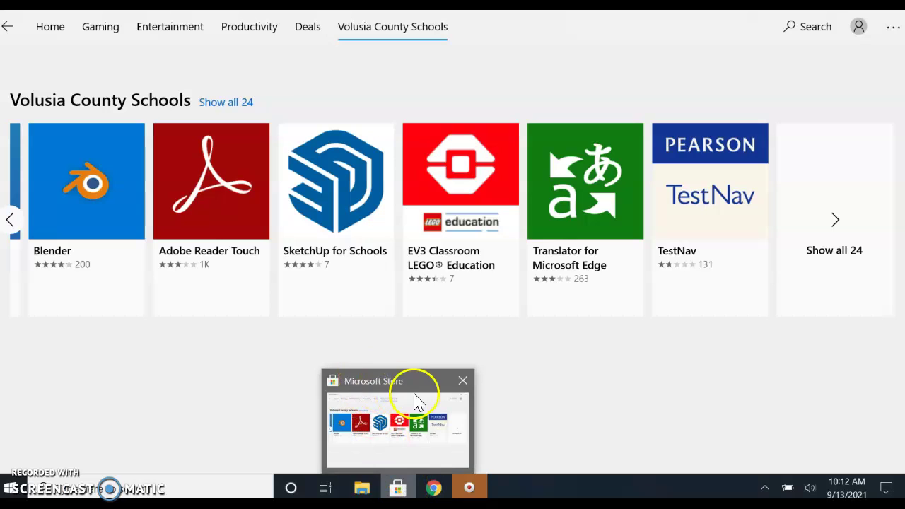
click(10, 219)
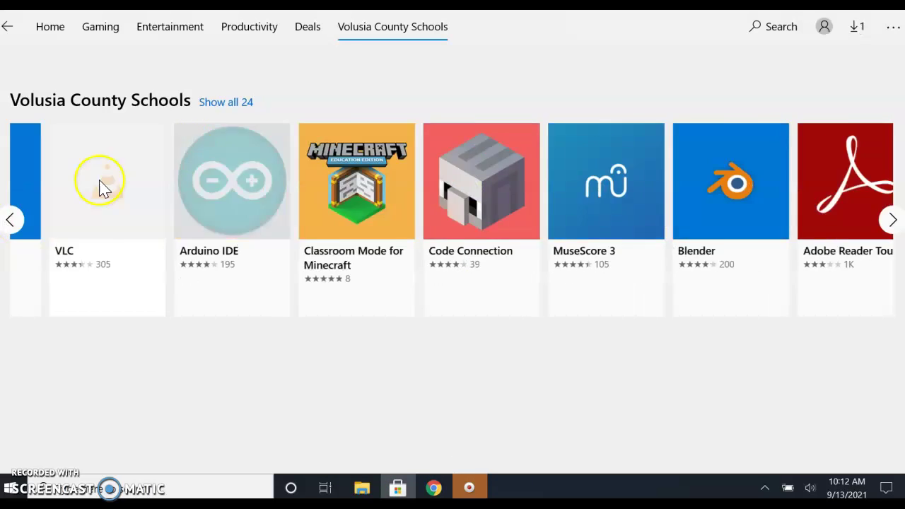
click(363, 32)
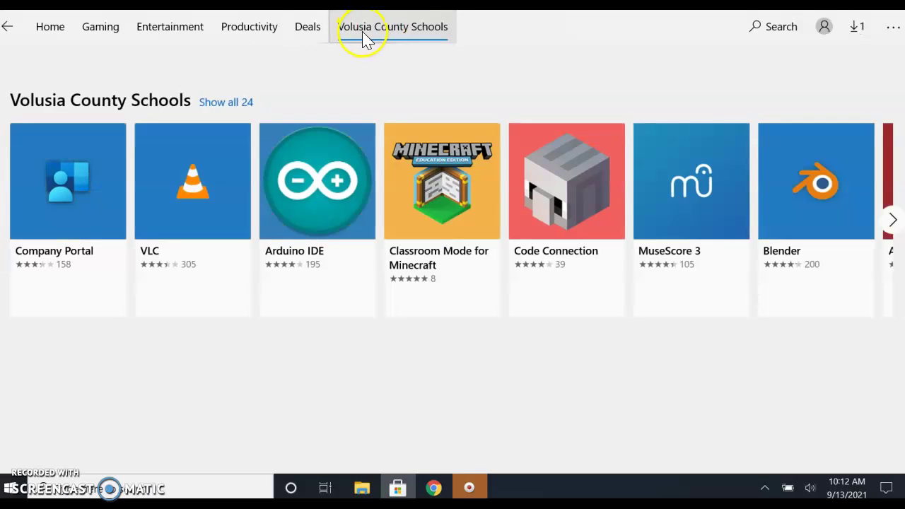
Step: Find SketchUp for Schools in the Volusia County Schools collection and launch it from its product page
click(891, 219)
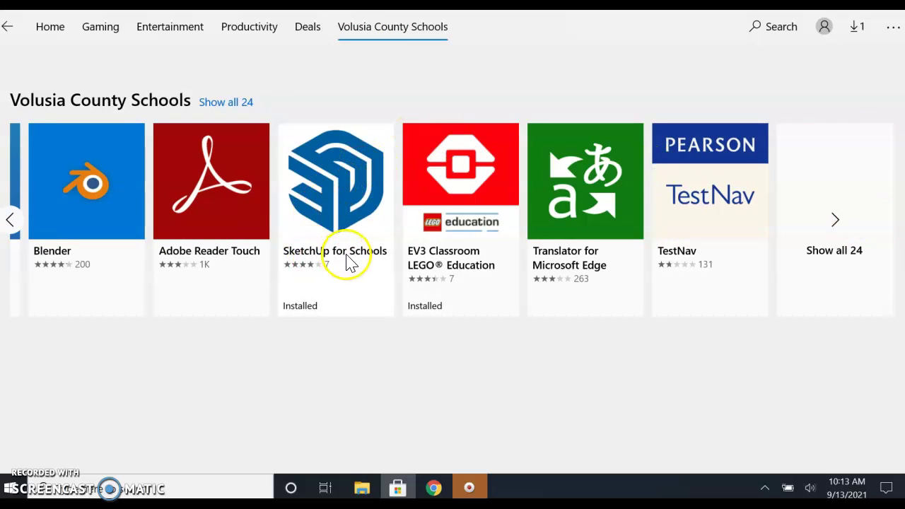
click(343, 216)
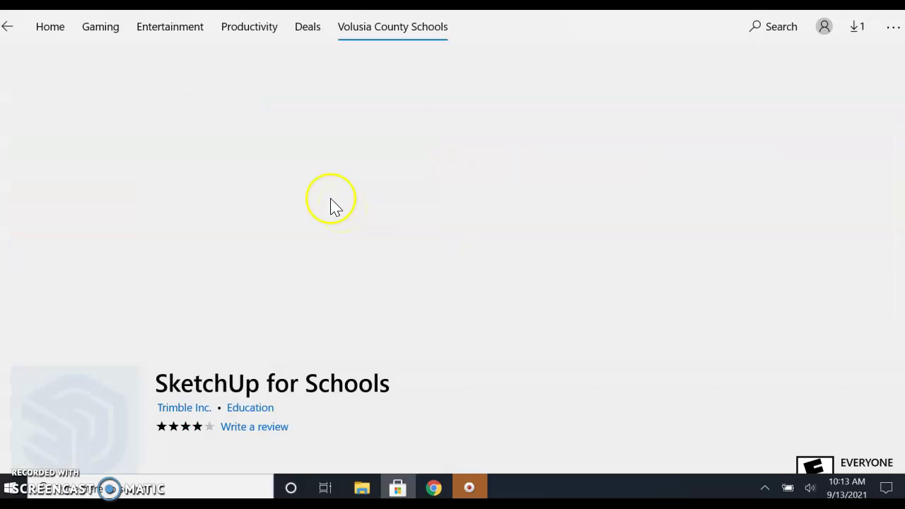
scroll(347, 258, down, 2)
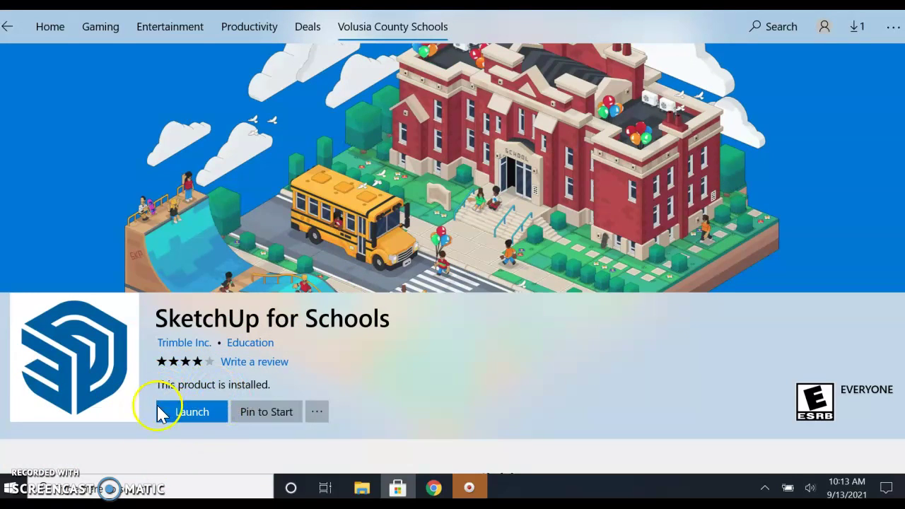
click(196, 421)
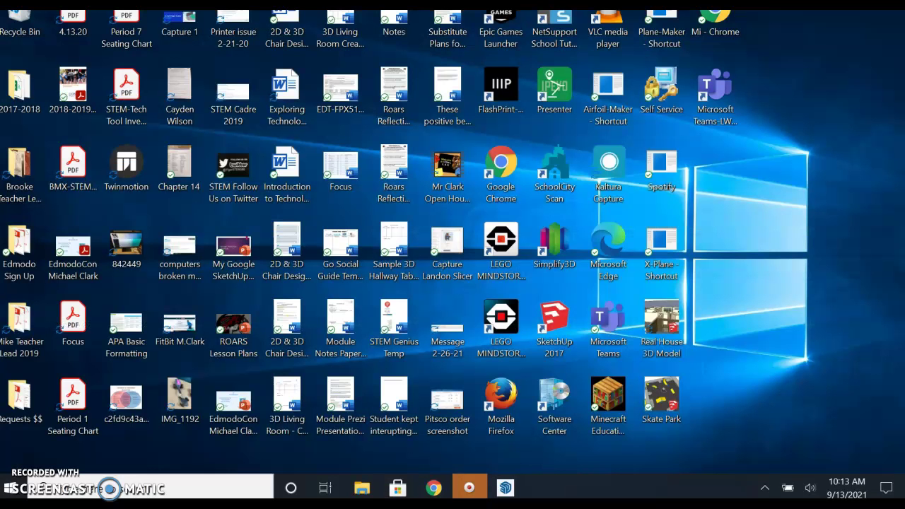
Step: Try to open SketchUp 2017 from its desktop shortcut
click(659, 91)
click(552, 331)
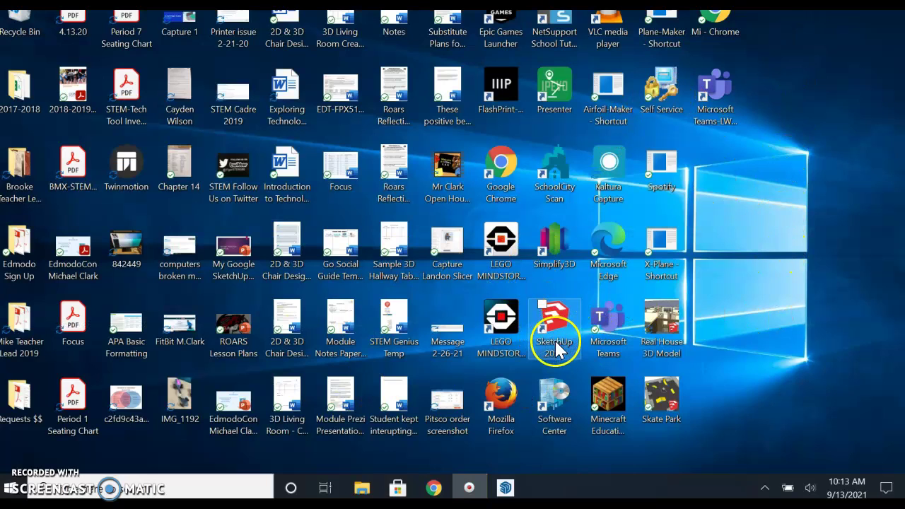
double_click(561, 338)
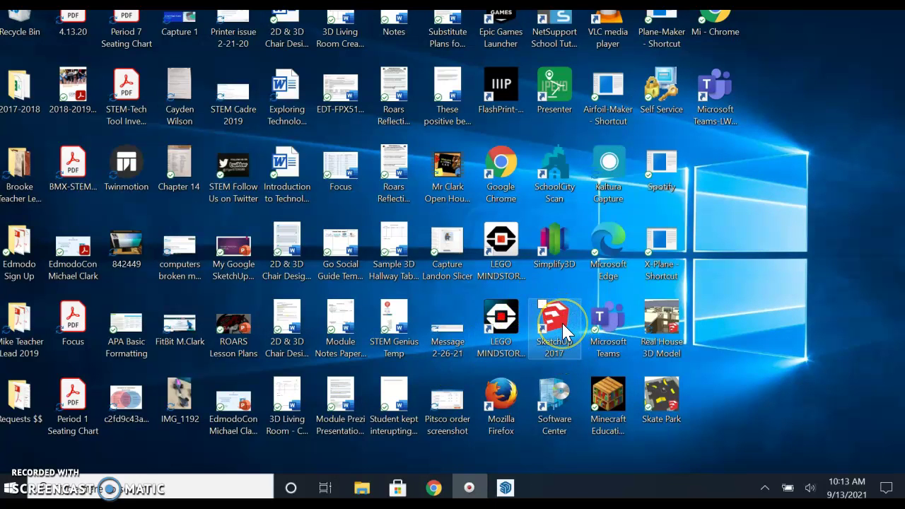
Step: Search Windows for "sketchup" and open the SketchUp desktop app from the results
click(172, 490)
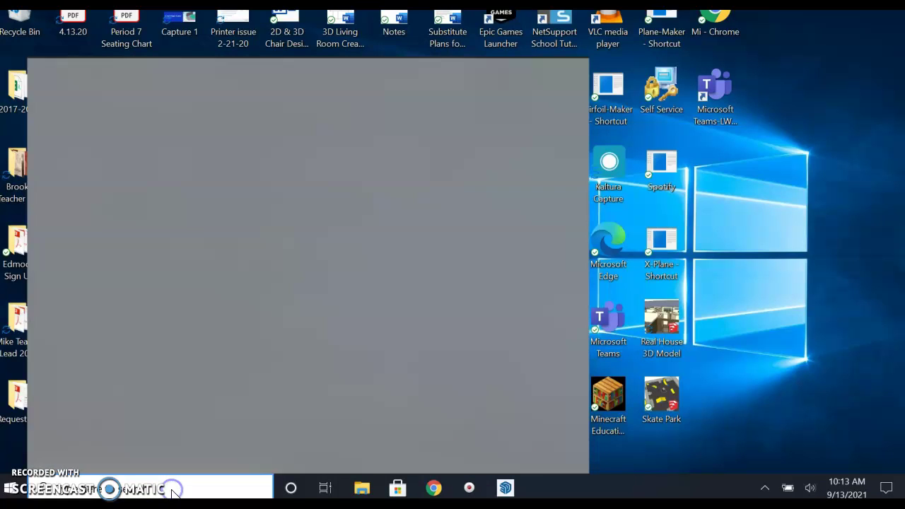
text(sketch)
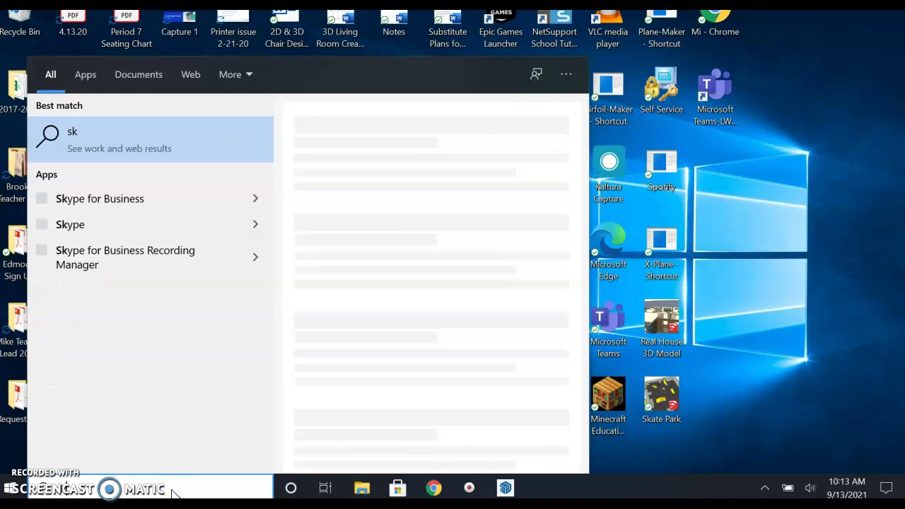
text(up)
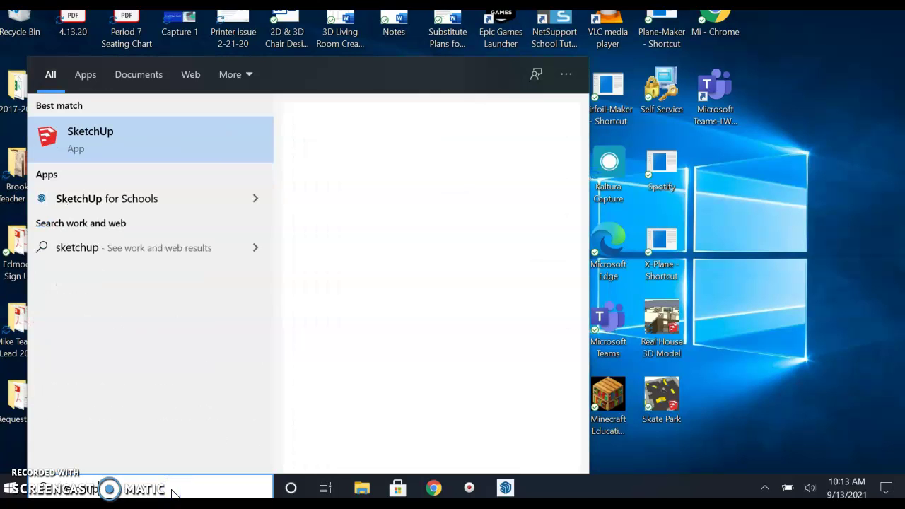
click(431, 193)
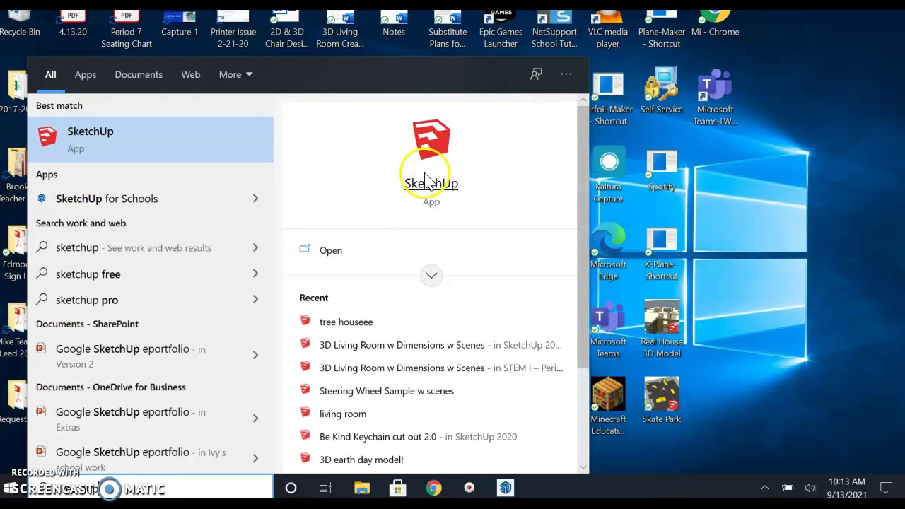
click(437, 147)
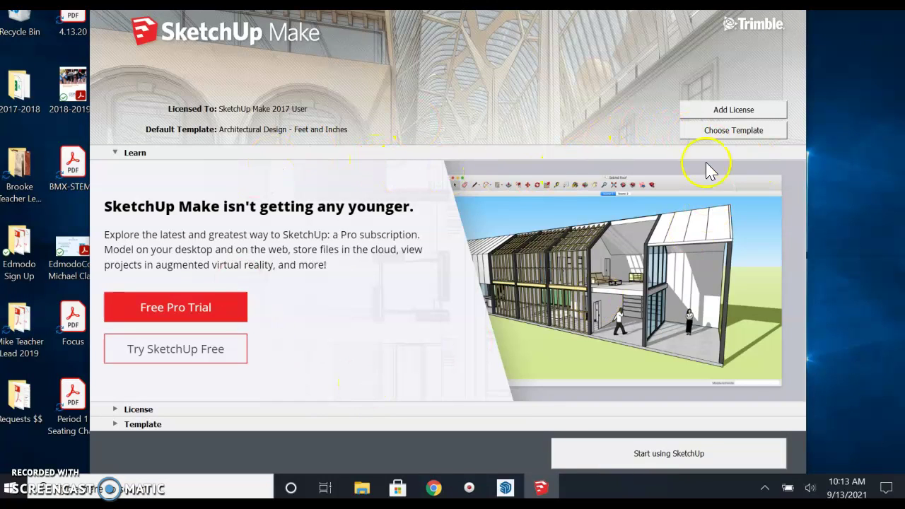
Step: Display the available templates and start SketchUp Make with Architectural Design - Feet and Inches
click(733, 131)
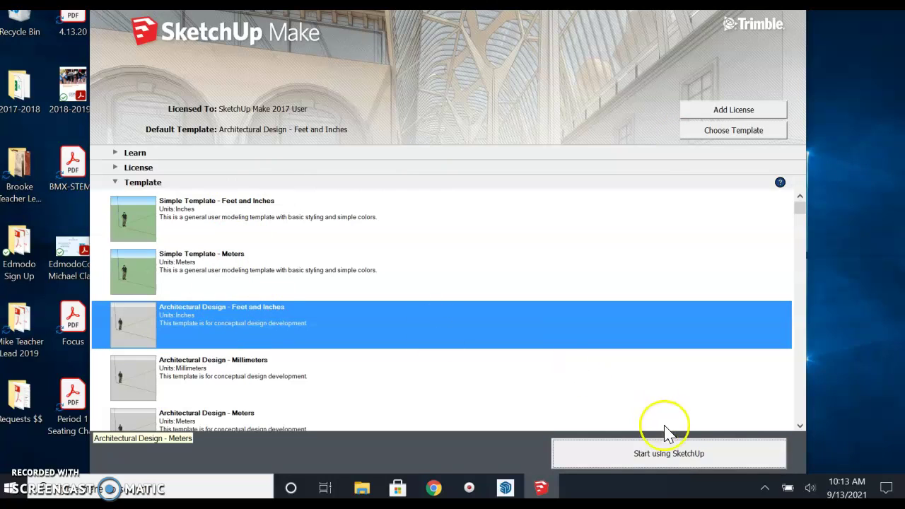
click(684, 464)
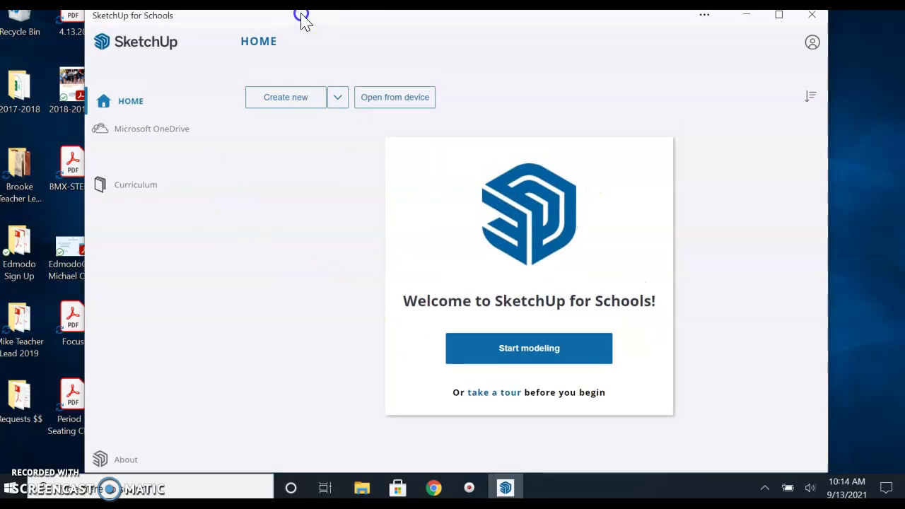
Step: Check the SketchUp Make workspace, and start a new model in SketchUp for Schools
click(531, 352)
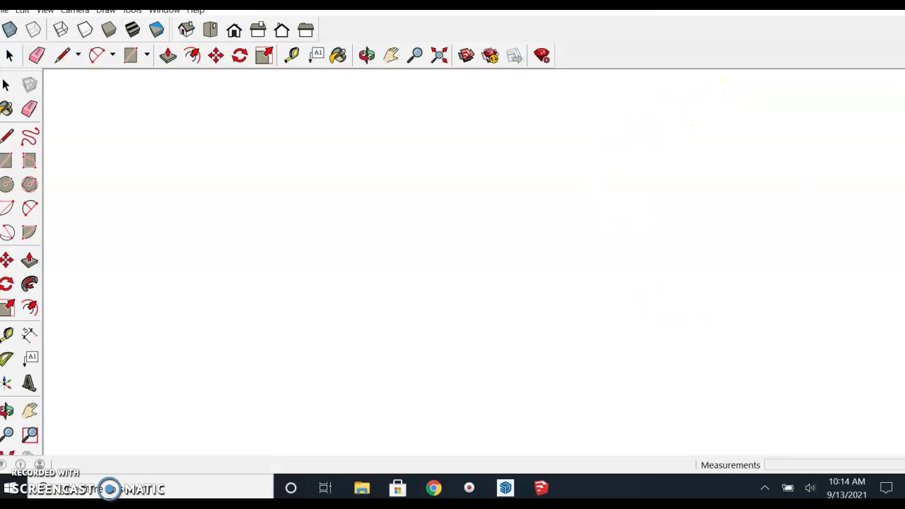
click(543, 489)
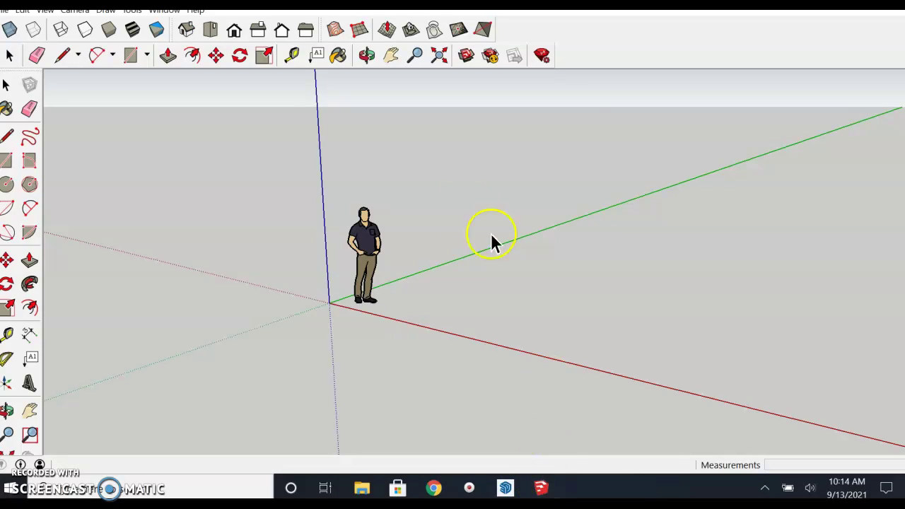
click(505, 488)
click(530, 347)
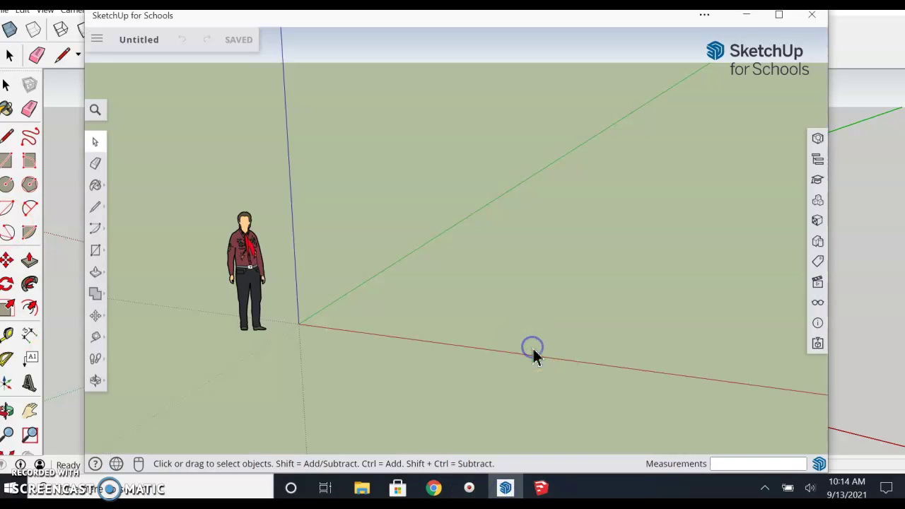
Step: Orbit around the scale figure in SketchUp for Schools and in SketchUp Make to compare both workspaces
key(o)
drag(437, 287, 256, 284)
key(space)
click(747, 14)
key(o)
mouse_move(647, 146)
mouse_down()
mouse_move(490, 267)
mouse_move(275, 241)
mouse_move(475, 224)
mouse_move(354, 281)
mouse_up()
key(space)
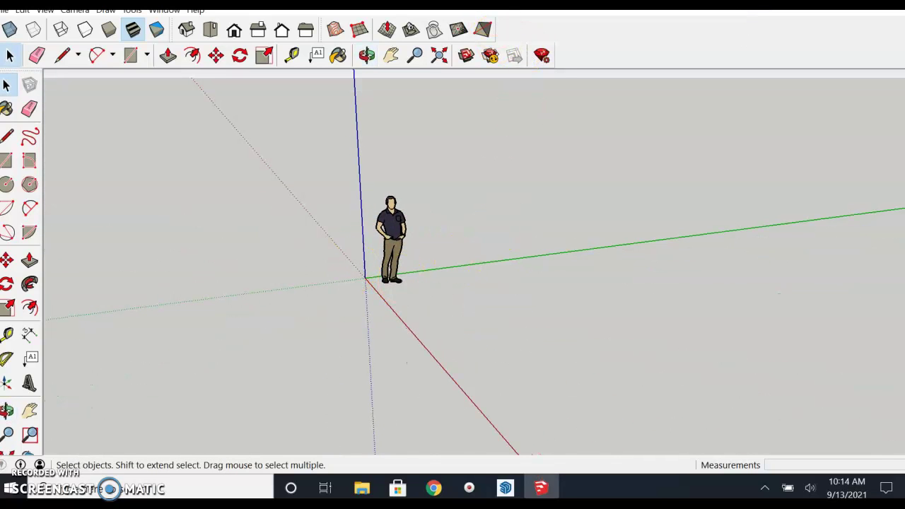
Step: Restore and enlarge the SketchUp Make window over the desktop, and open its Toolbars settings
drag(649, 3, 660, 31)
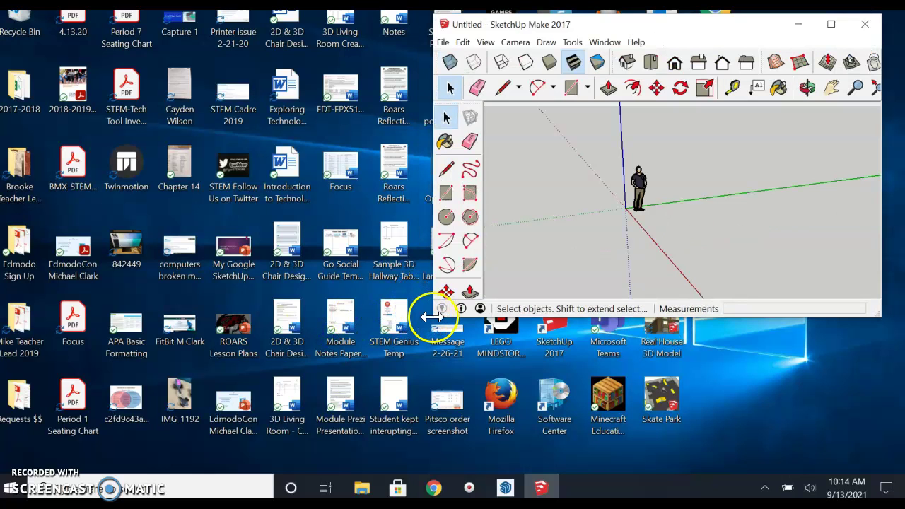
mouse_move(432, 319)
mouse_down()
mouse_move(242, 363)
mouse_move(205, 445)
mouse_move(184, 442)
mouse_up()
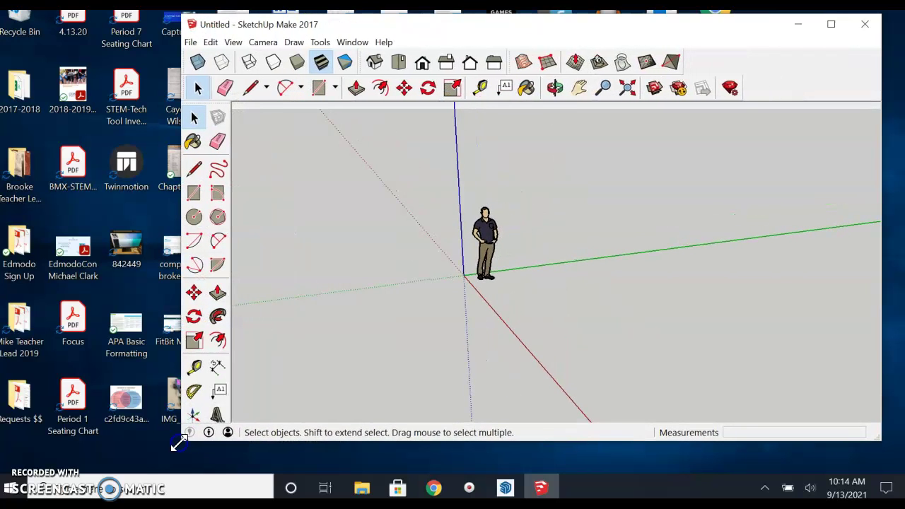
click(234, 43)
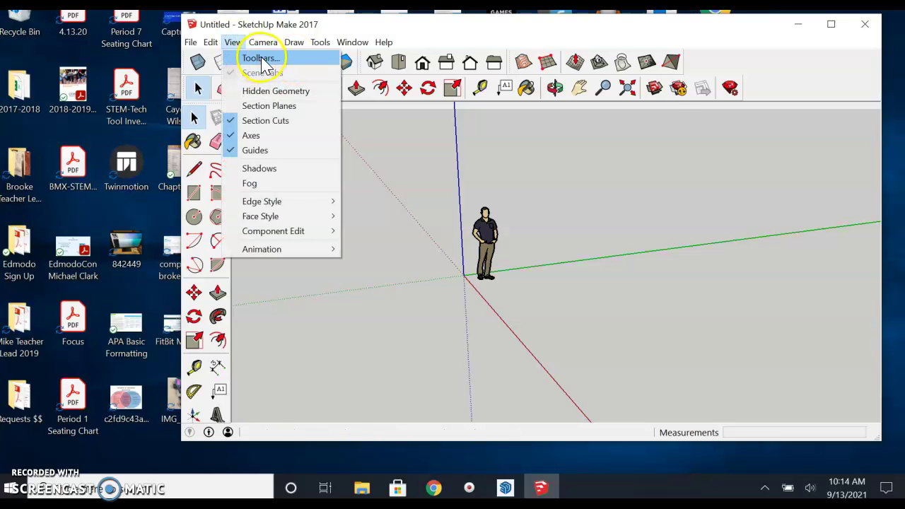
click(262, 59)
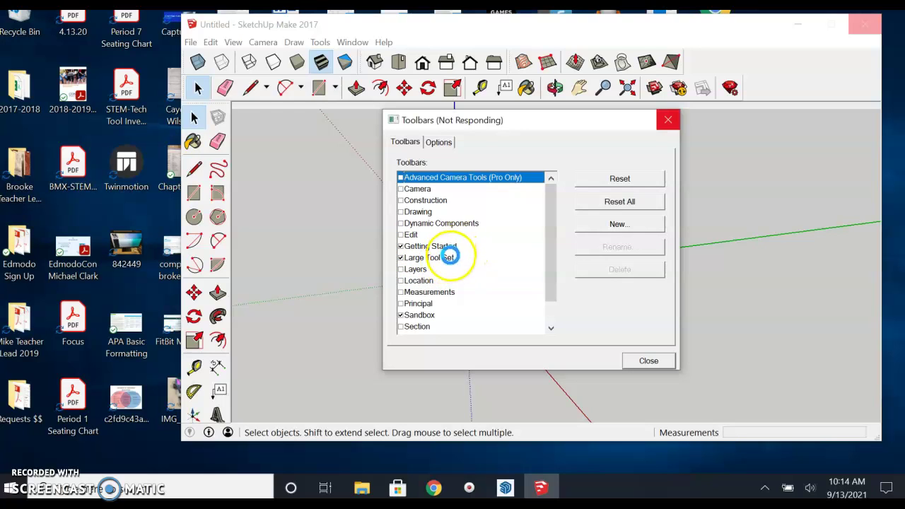
Step: Switch to SketchUp for Schools and examine the orbit, walk, move, measure, solid, push/pull and shape tool groups
click(505, 488)
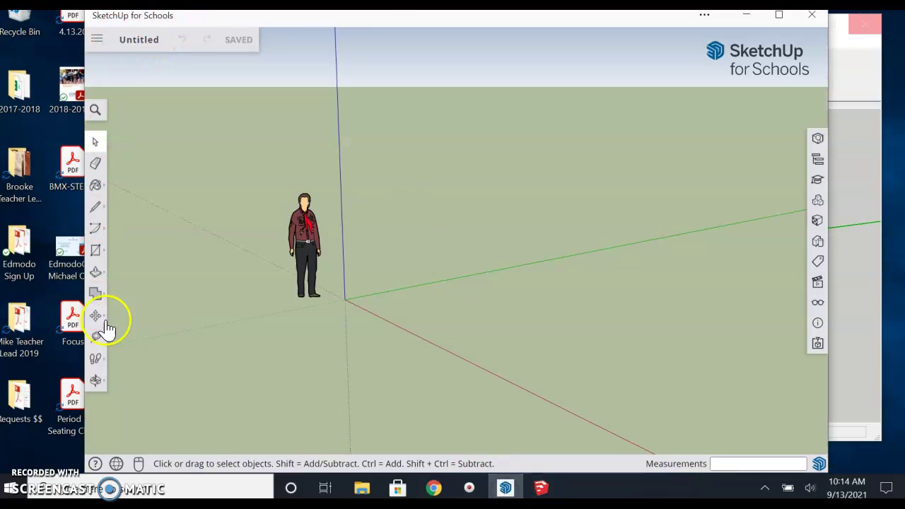
click(99, 382)
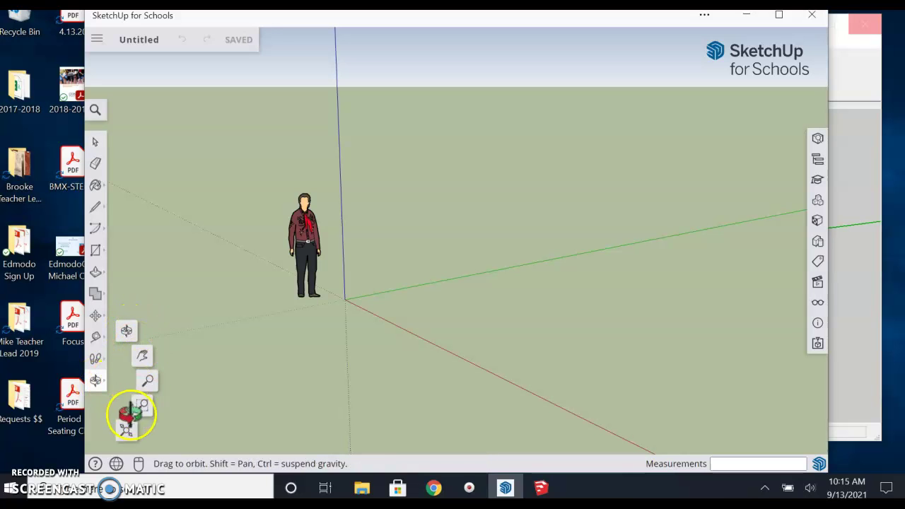
click(95, 363)
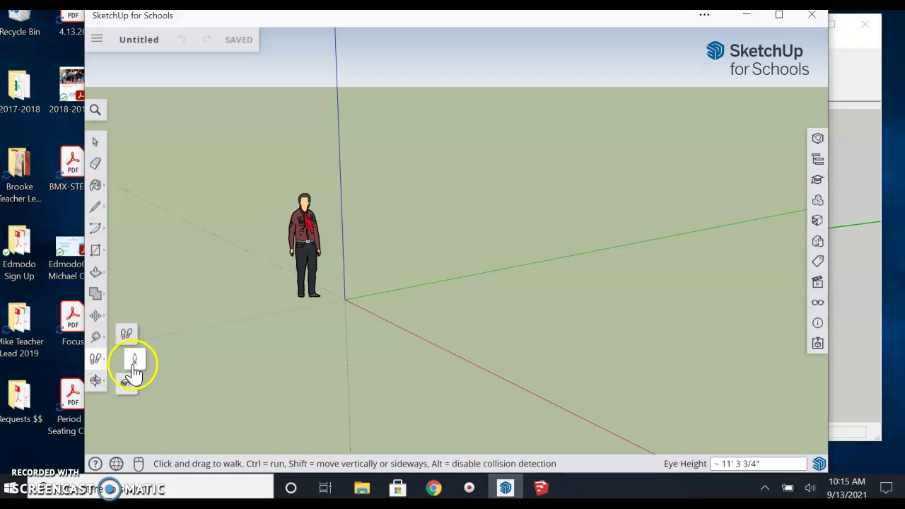
click(95, 318)
click(96, 340)
click(99, 296)
click(97, 275)
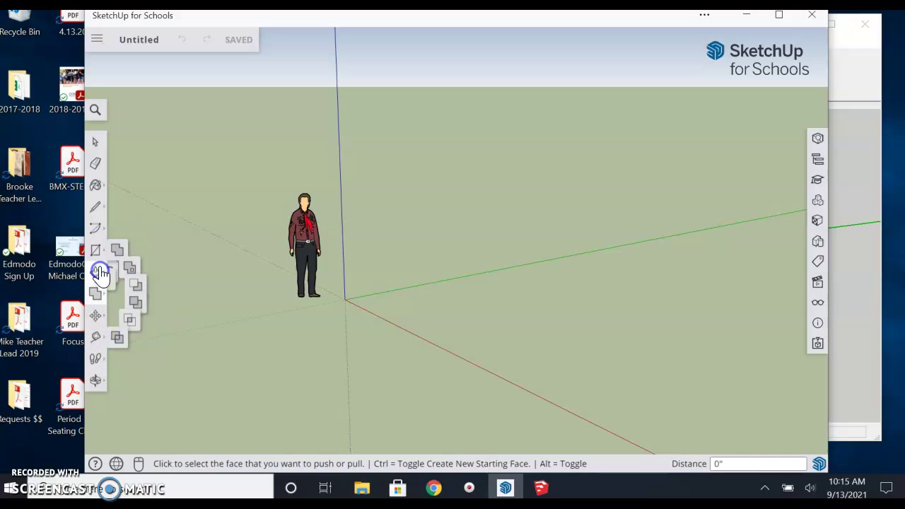
click(97, 253)
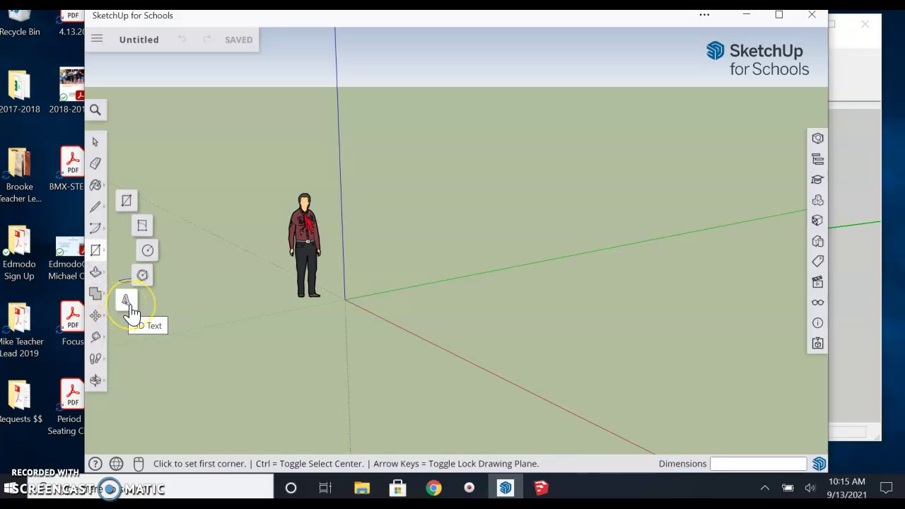
Step: Close the Toolbars settings in SketchUp Make, examine the main menu of SketchUp for Schools, and return to SketchUp Make
click(541, 487)
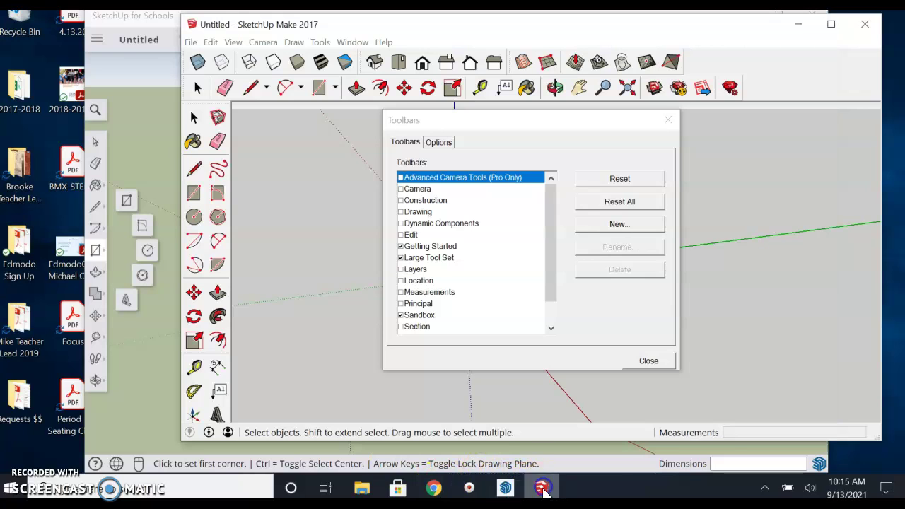
click(645, 362)
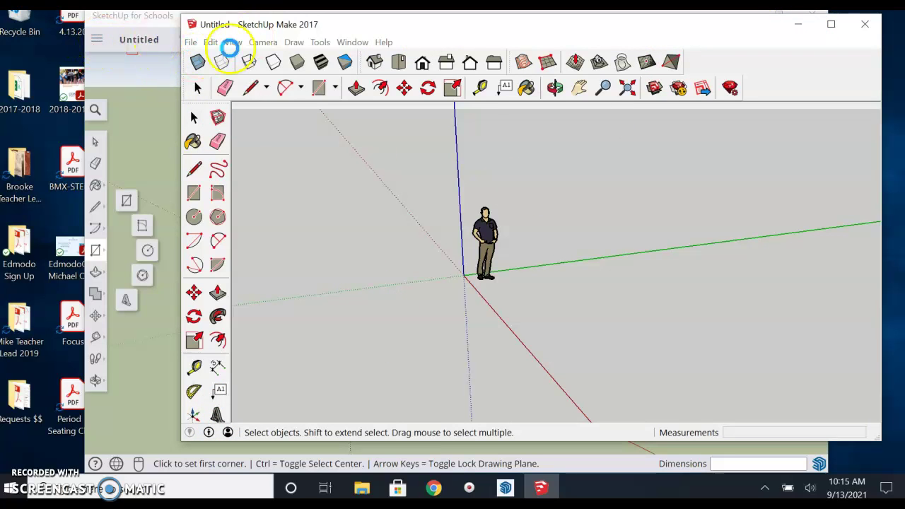
click(98, 44)
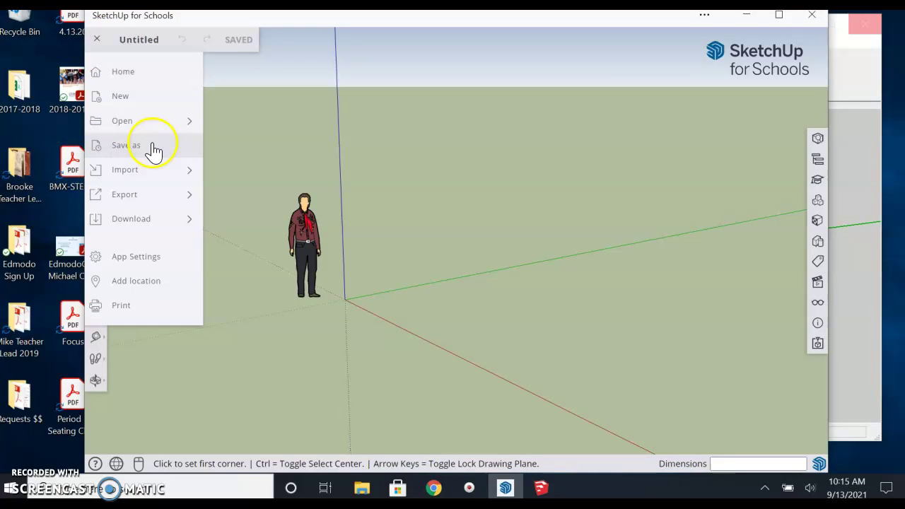
click(839, 64)
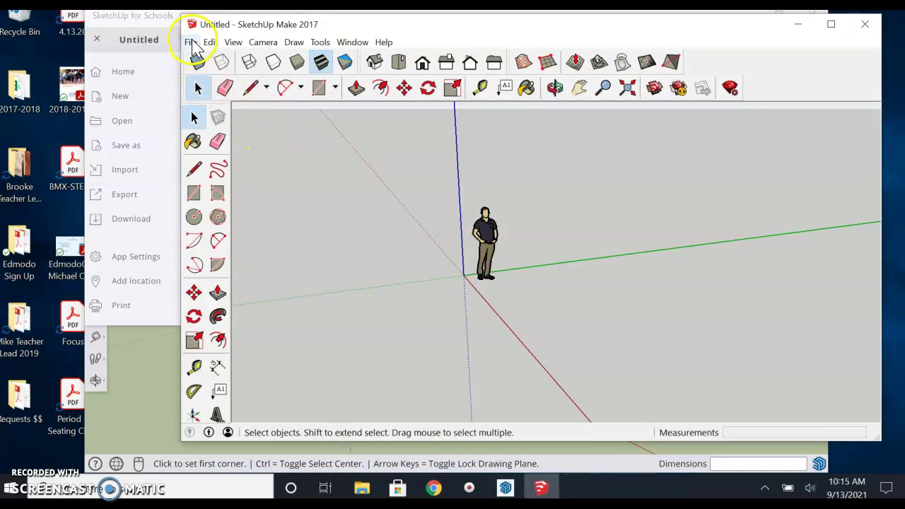
Step: Look over the file commands in SketchUp Make, including its save, import, export and print options
click(191, 42)
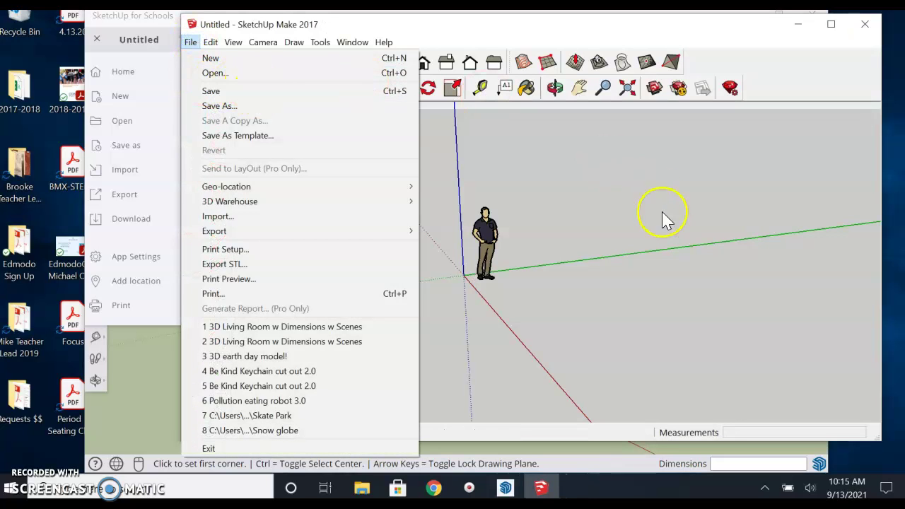
click(652, 187)
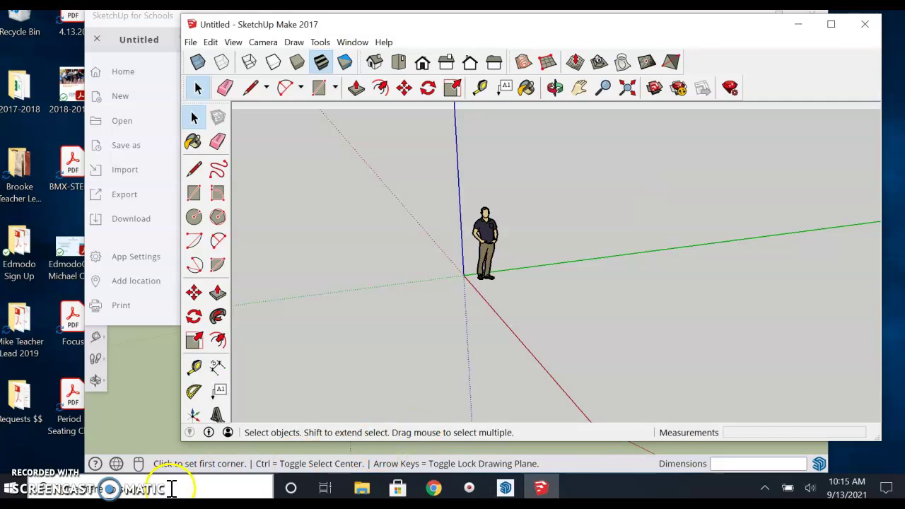
click(363, 489)
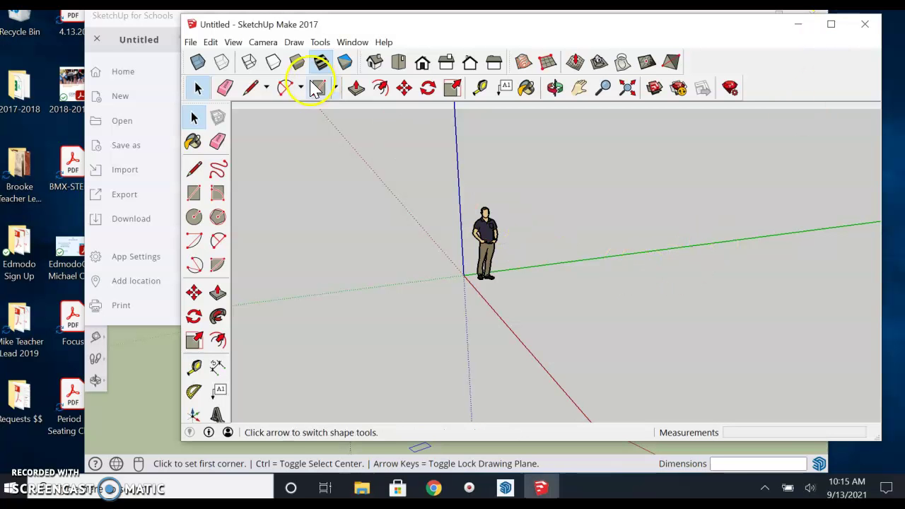
Step: Draw a rectangle about 6' 11" by 6' 7" on the ground beside the scale figure and push/pull it up into a box
click(317, 86)
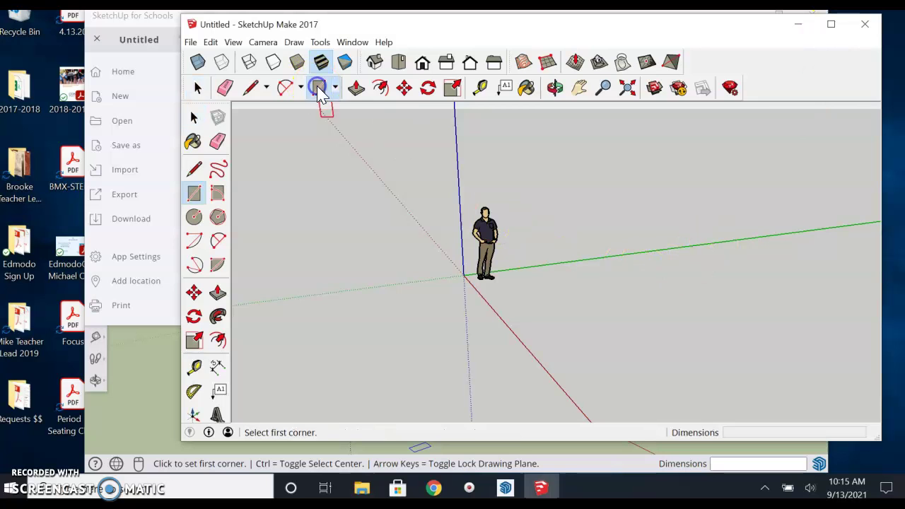
drag(541, 292, 667, 312)
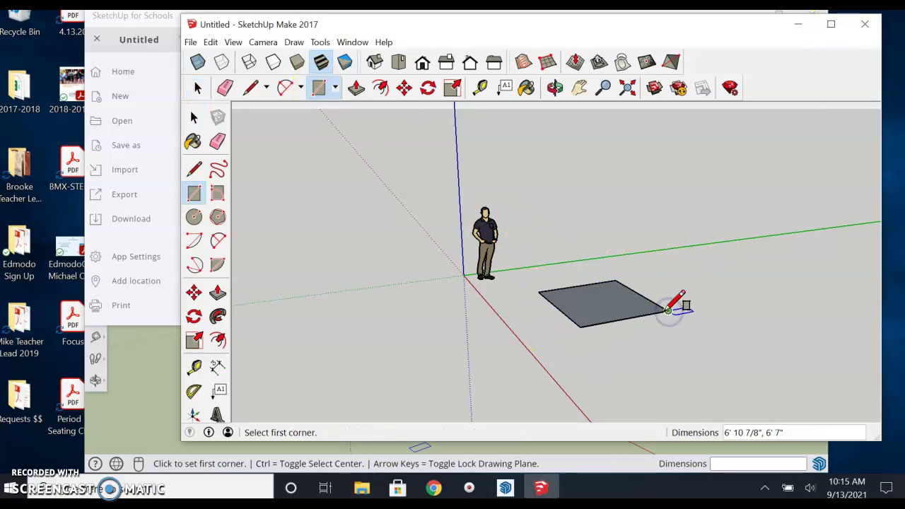
key(p)
click(624, 303)
click(628, 226)
key(space)
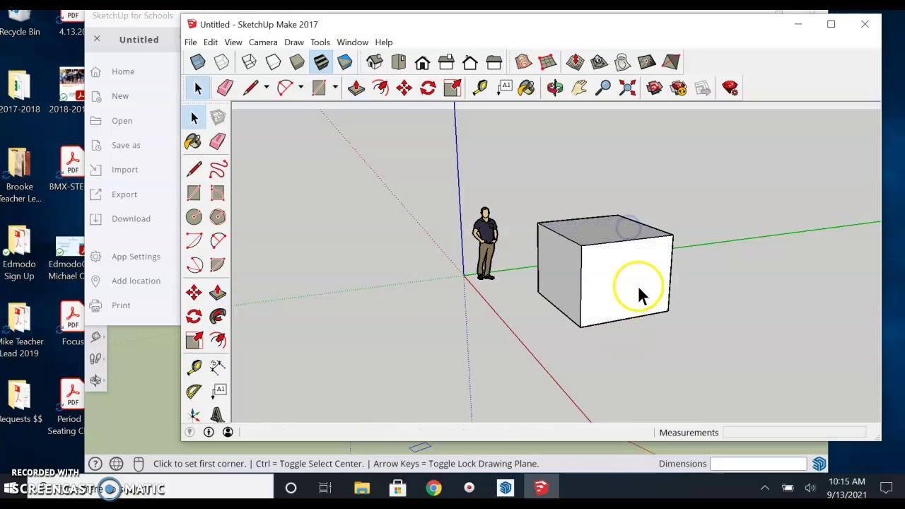
Step: Search Windows for "snipping", open Snipping Tool, and move its window clear of the box
click(157, 489)
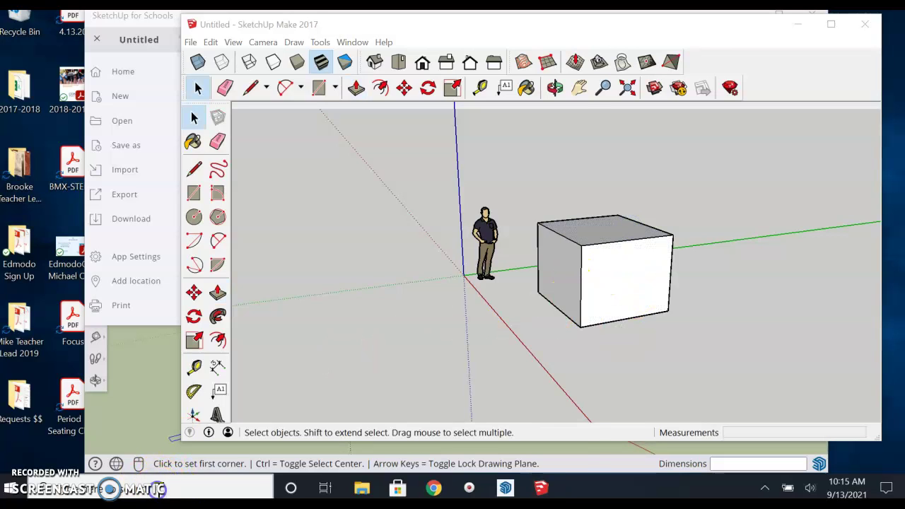
text(snipping)
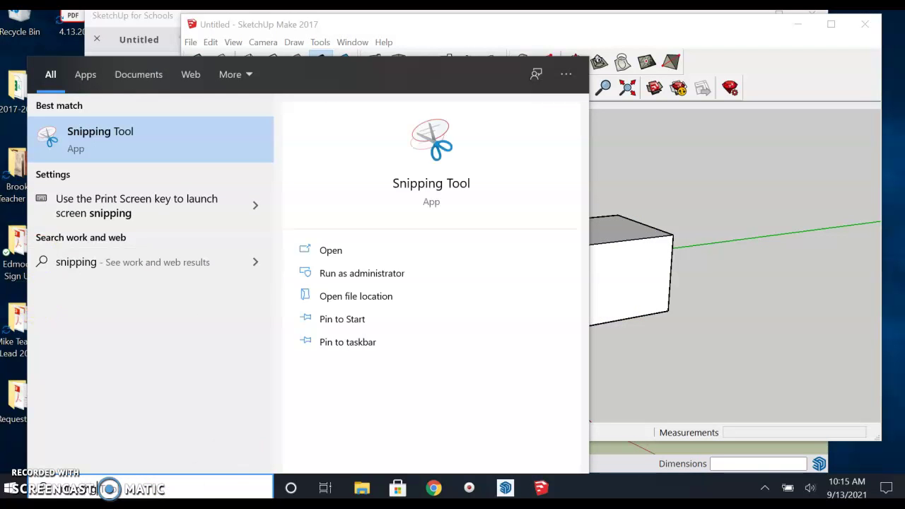
click(121, 131)
drag(449, 90, 289, 113)
click(222, 134)
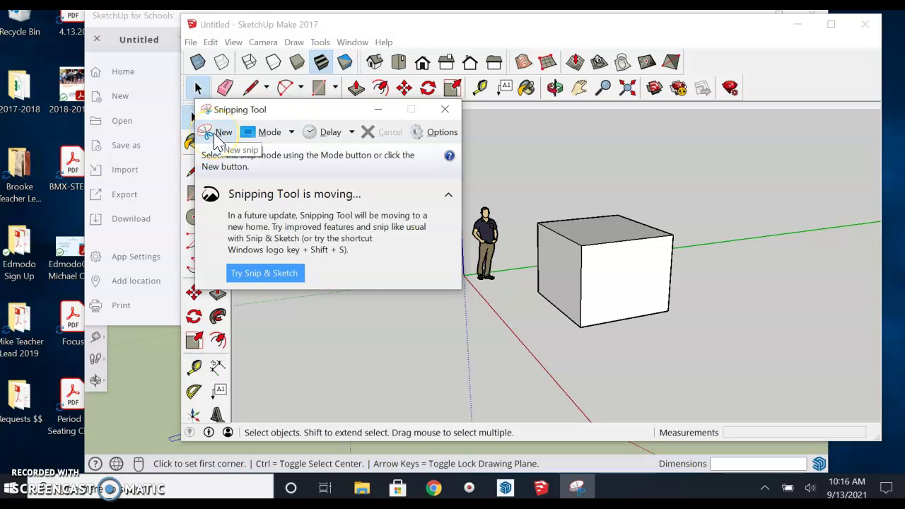
click(215, 141)
drag(577, 191, 737, 326)
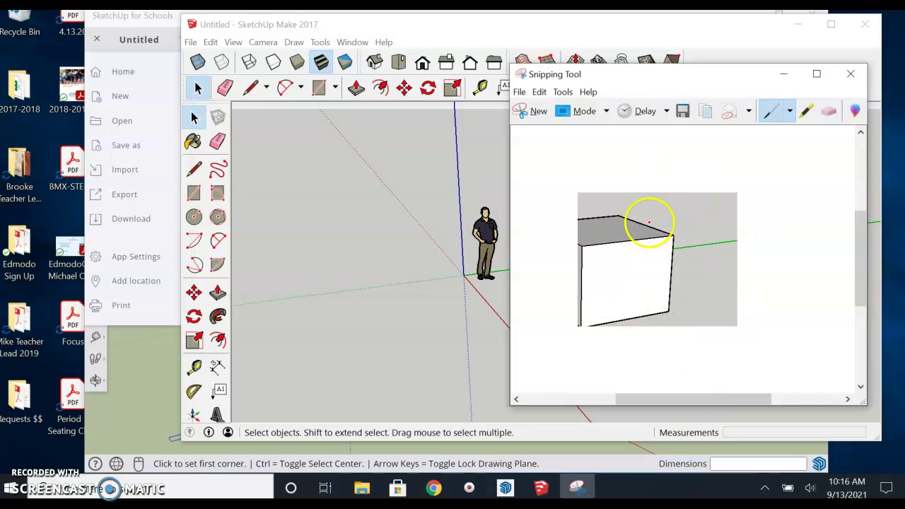
Step: Take a new rectangular snip that frames the whole box
click(534, 116)
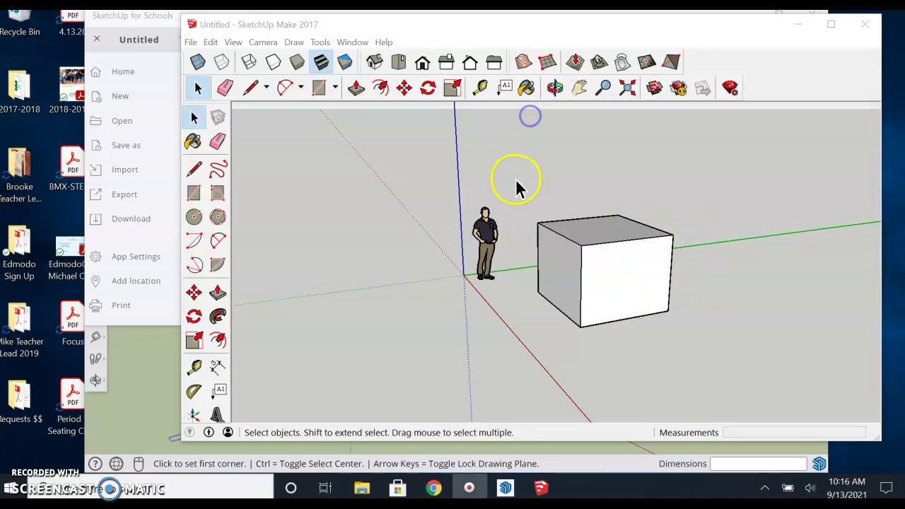
drag(498, 167, 731, 365)
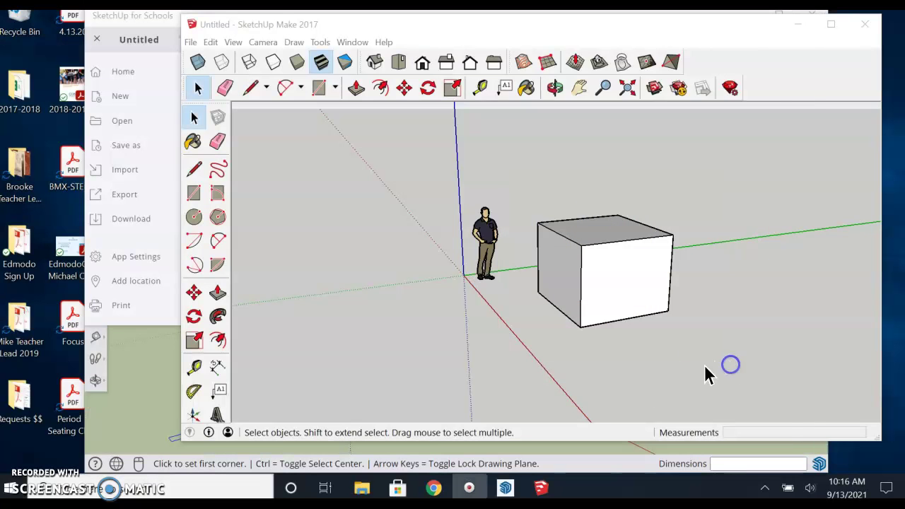
Step: Open the Save As dialog for the snip of the box, and close it without saving
click(440, 66)
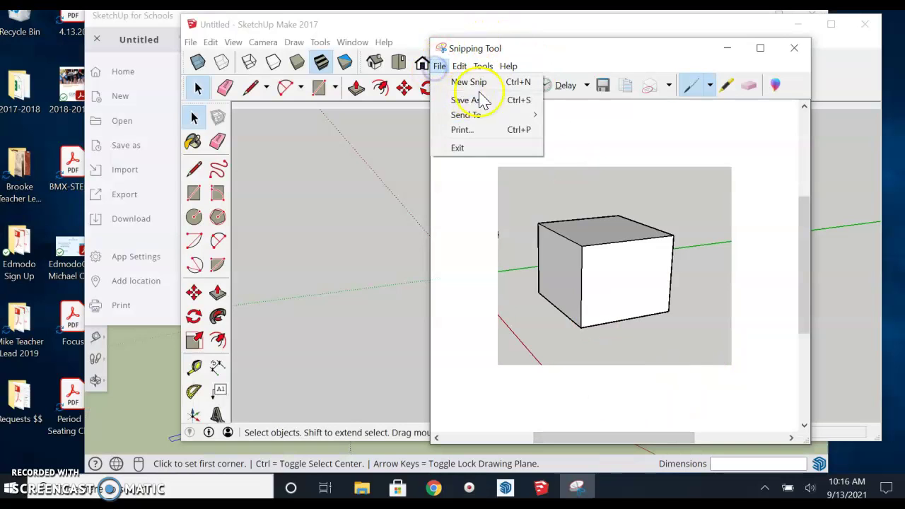
click(501, 101)
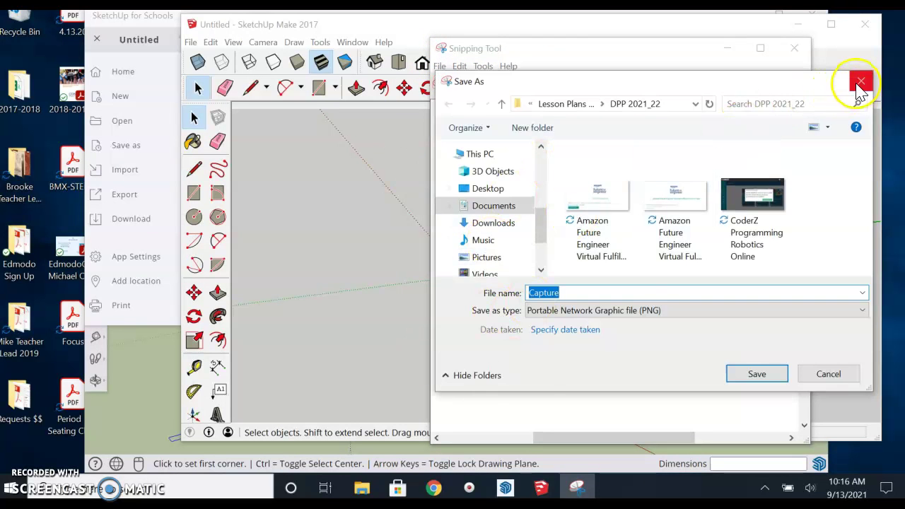
click(860, 82)
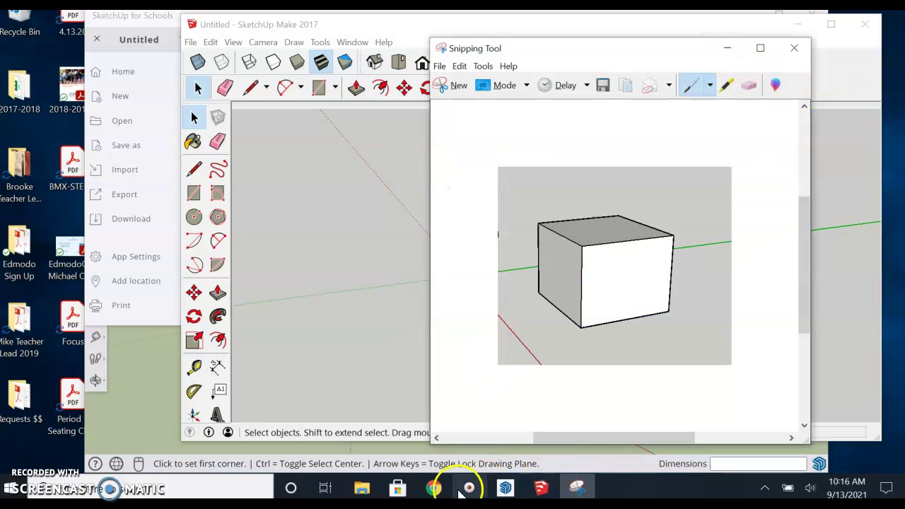
Step: Switch to the "3D Design Time Using SketchUp" Padlet board in Chrome
click(434, 488)
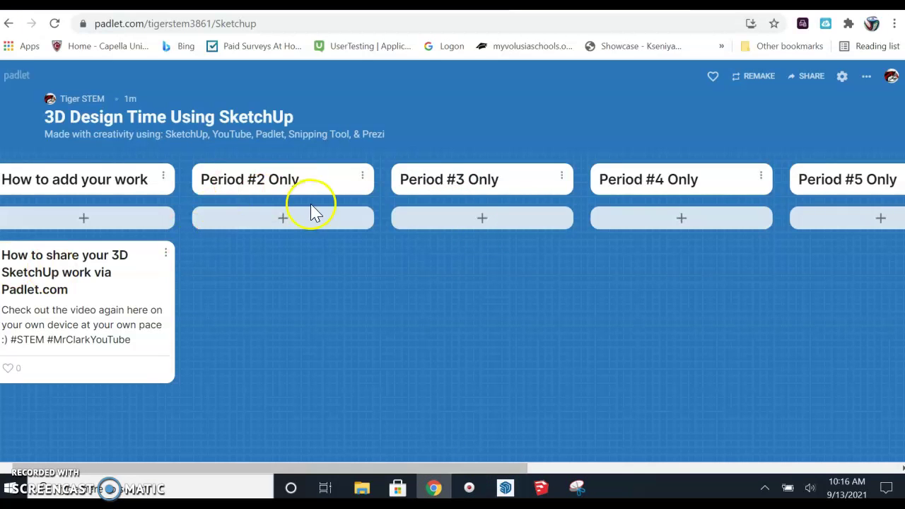